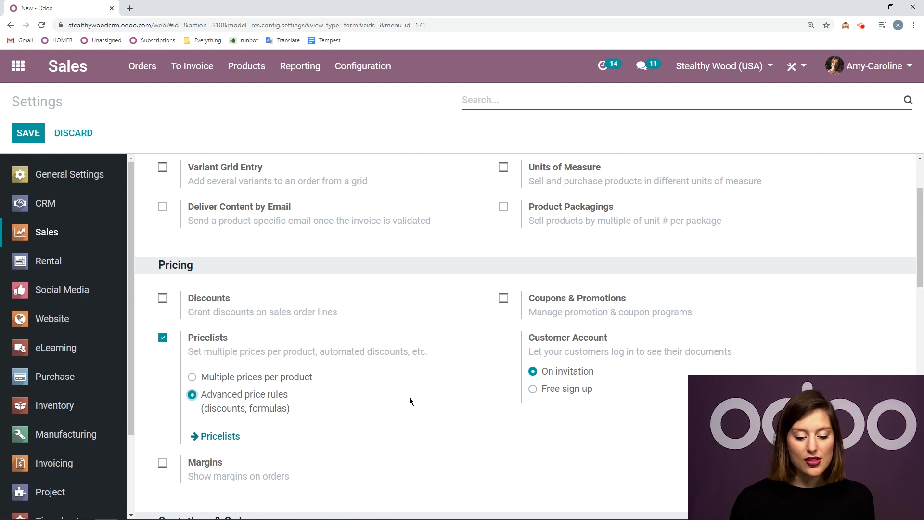
- Create a new pricelist from the Sales pricing settings and name it "Superheroes"
click(247, 66)
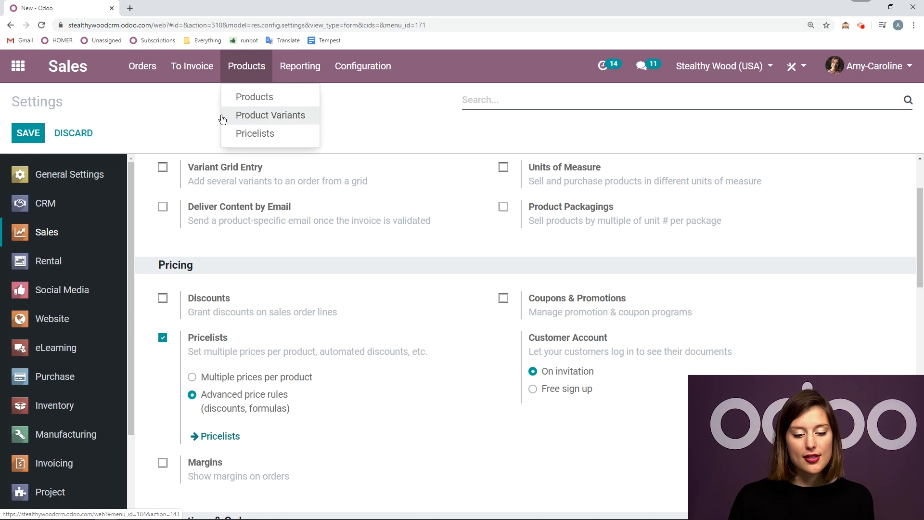
click(389, 386)
click(215, 437)
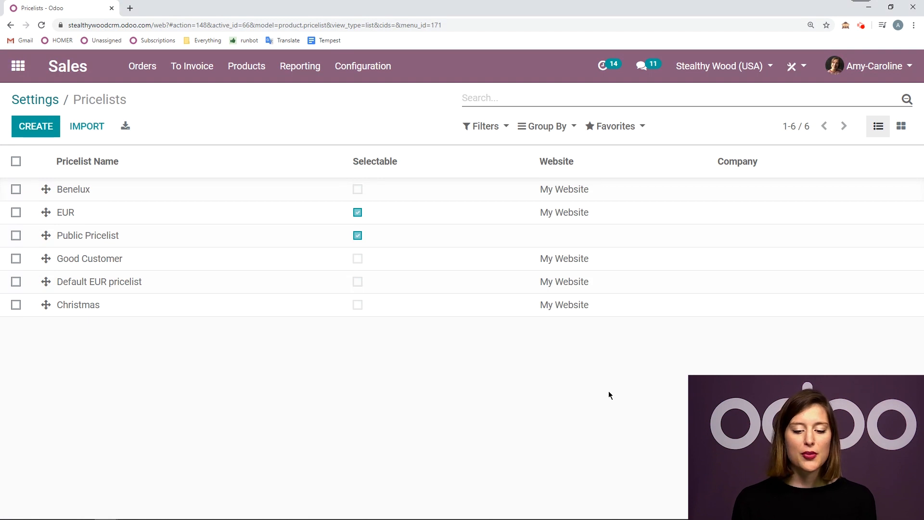
click(39, 131)
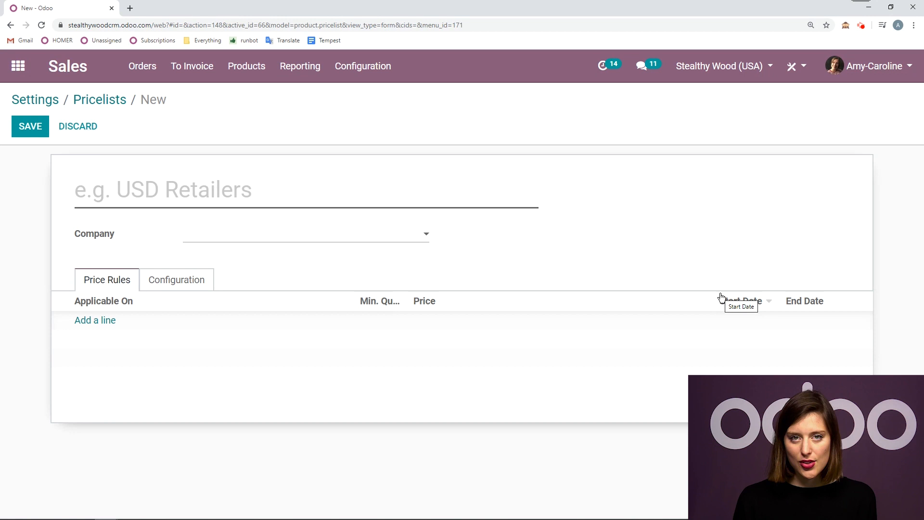
text(Su)
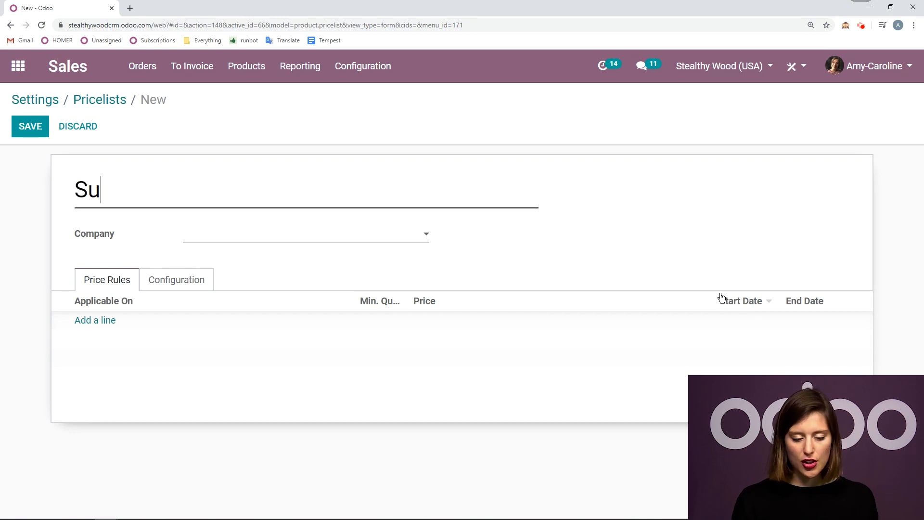
text(perheroes)
key(BackSpace)
text(es)
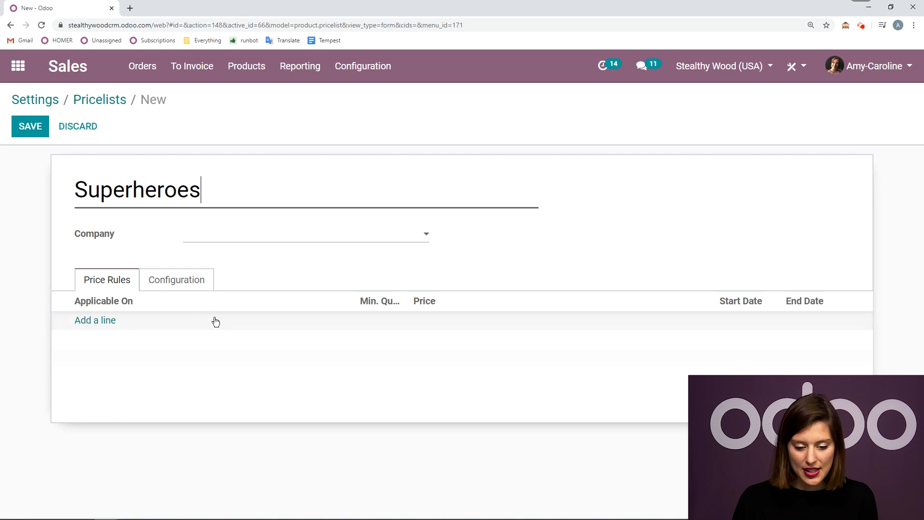
- Start a price rule on the pricelist that applies to the product [FURN_7777] Office Chair
click(85, 321)
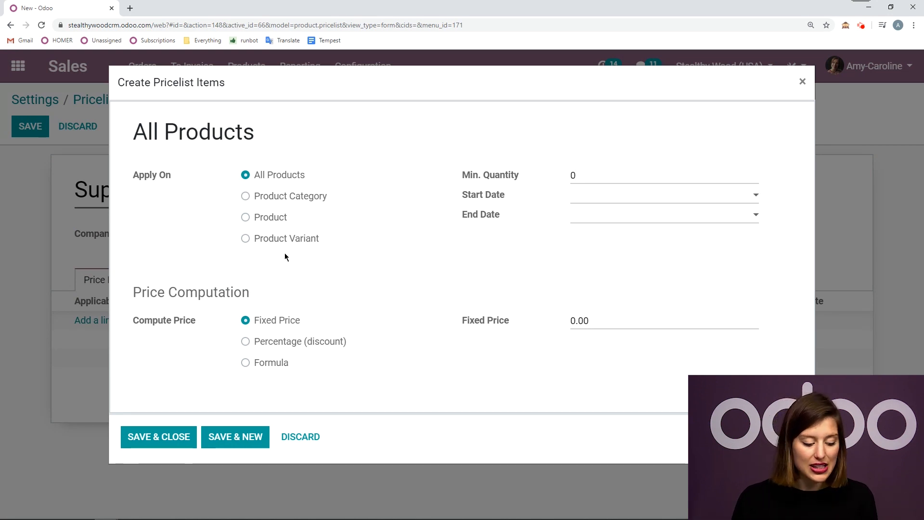
click(245, 217)
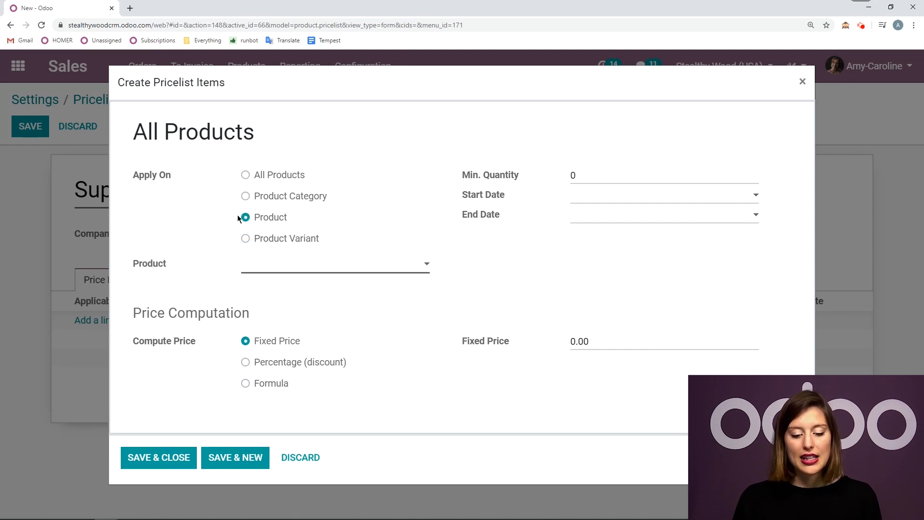
click(295, 269)
text(office)
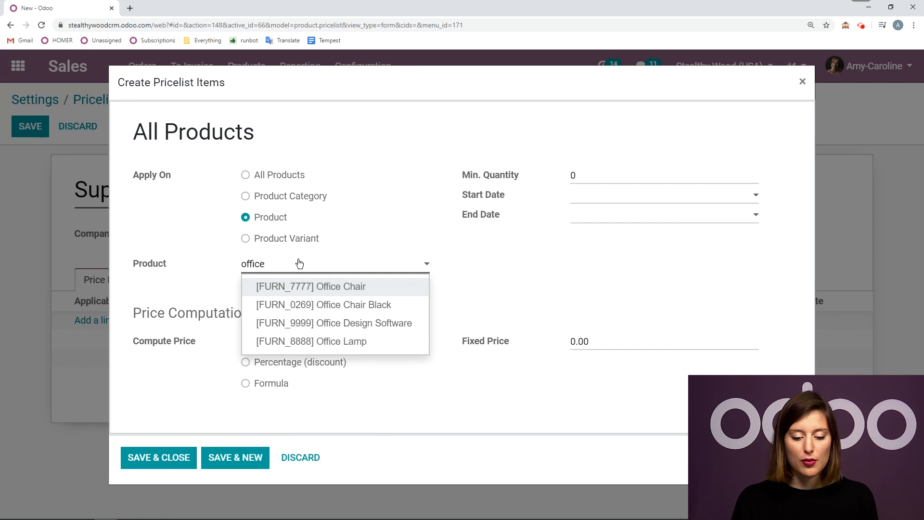
click(361, 283)
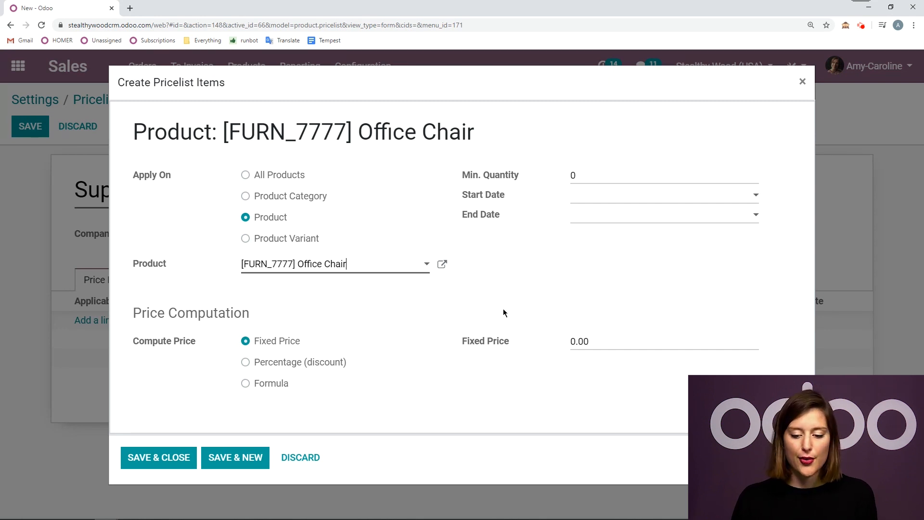
click(591, 340)
text(10)
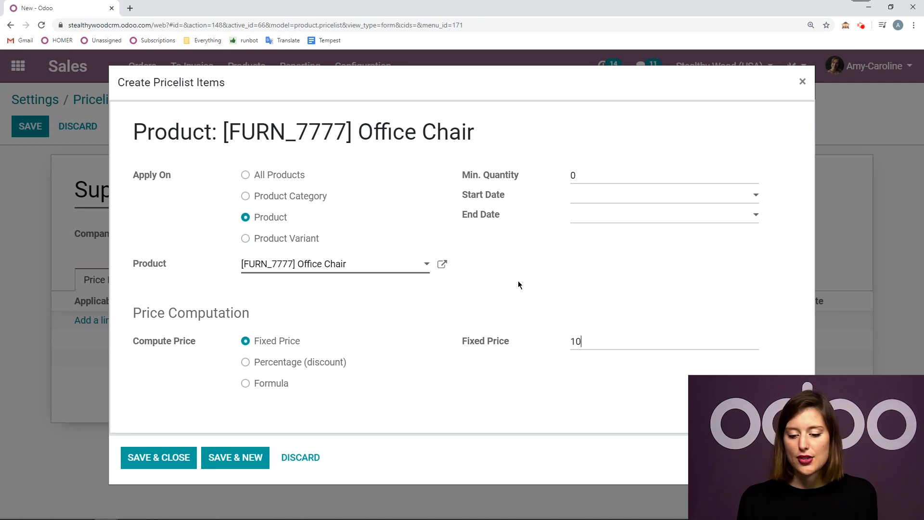
key(BackSpace)
key(BackSpace)
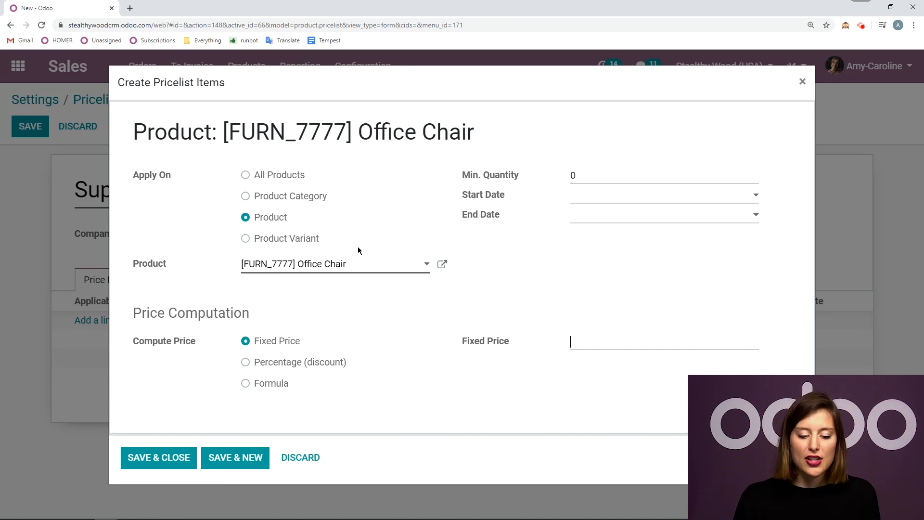
click(247, 363)
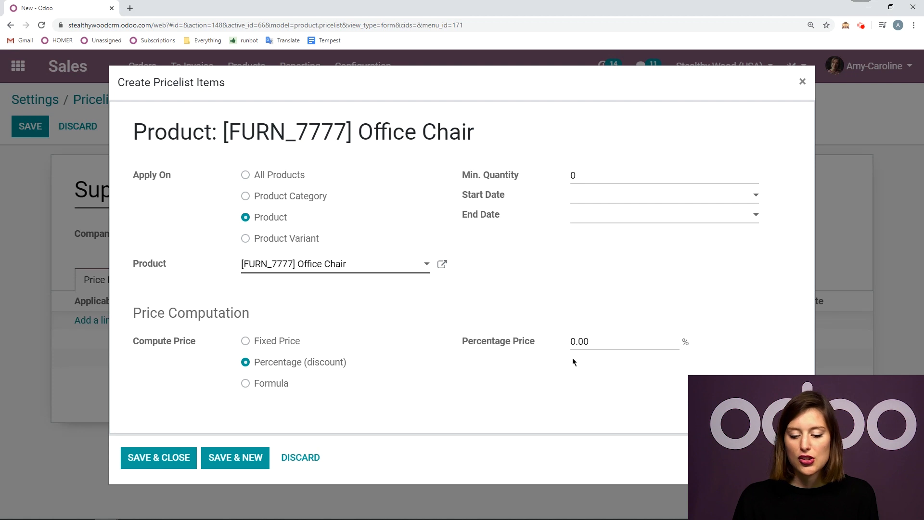
- Compute the rule's price by formula, with a 10% discount on the sales price and a rounding method of 1
click(245, 383)
scroll(405, 304, down, 1)
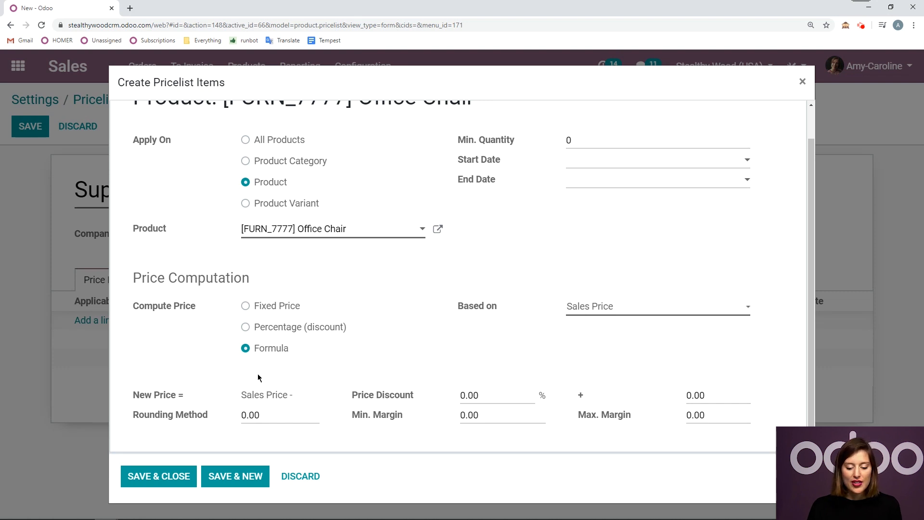
drag(361, 394, 420, 395)
drag(501, 394, 443, 392)
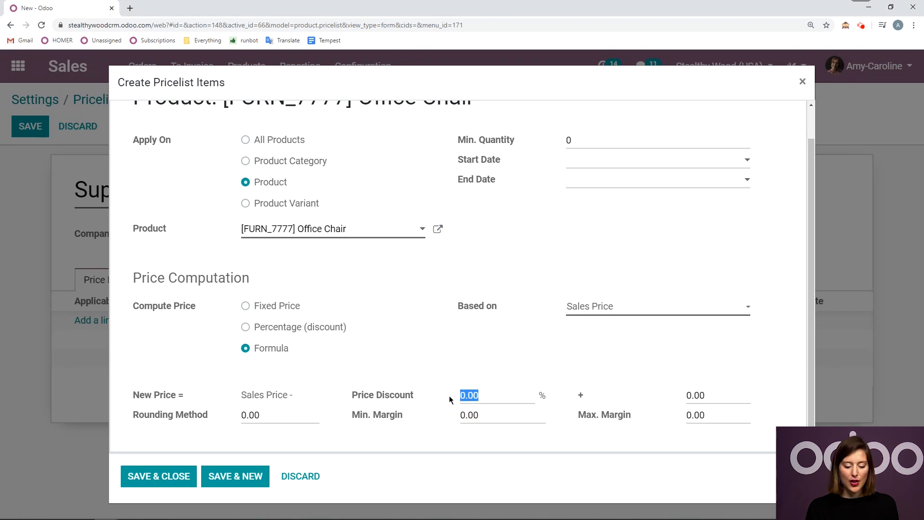
text(10)
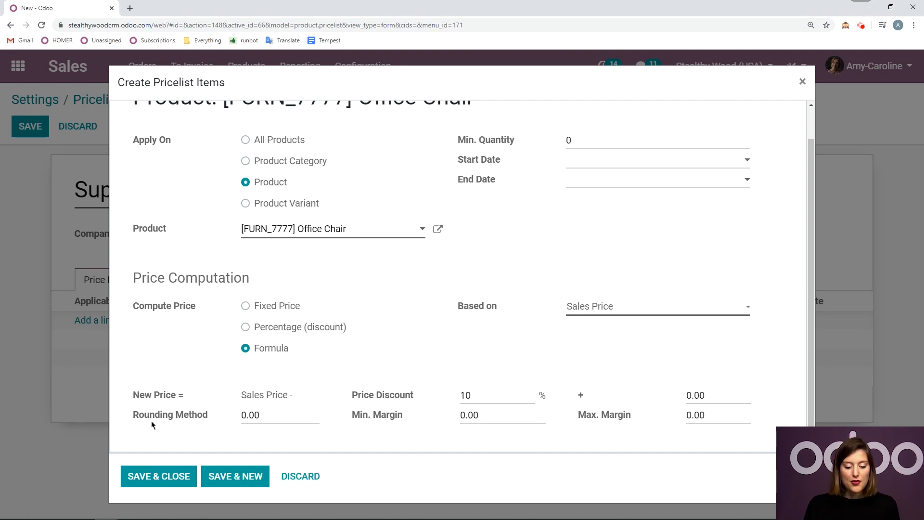
click(243, 414)
text(1)
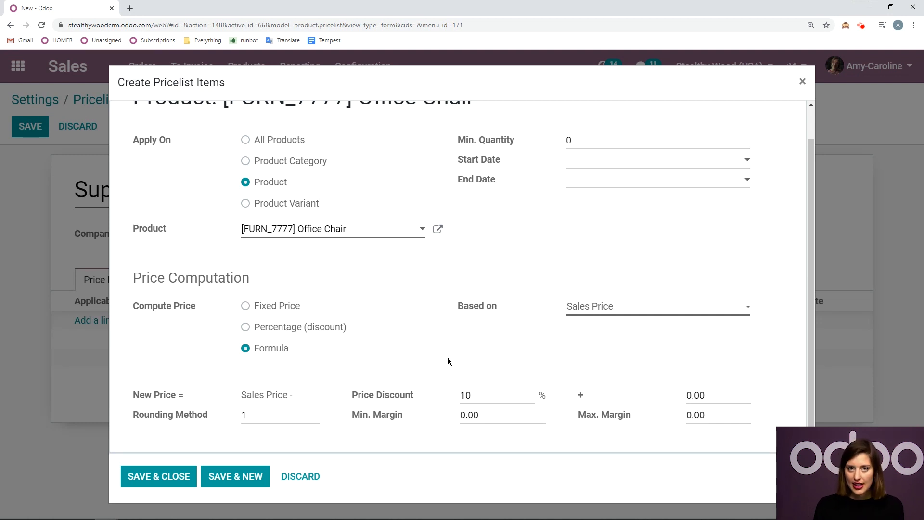
- Set the formula's surcharge to -.01, then save the price rule and the Superheroes pricelist
click(715, 394)
drag(715, 394, 630, 385)
key(BackSpace)
text(-)
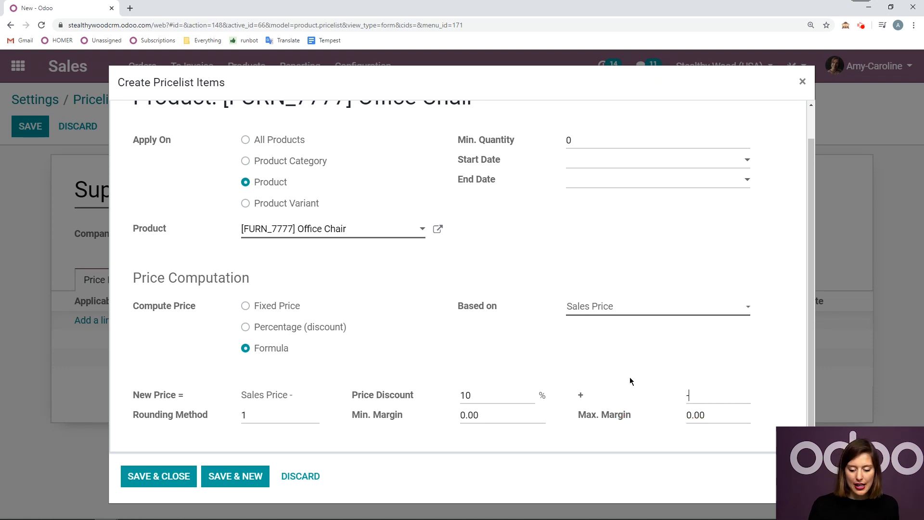
text(.01)
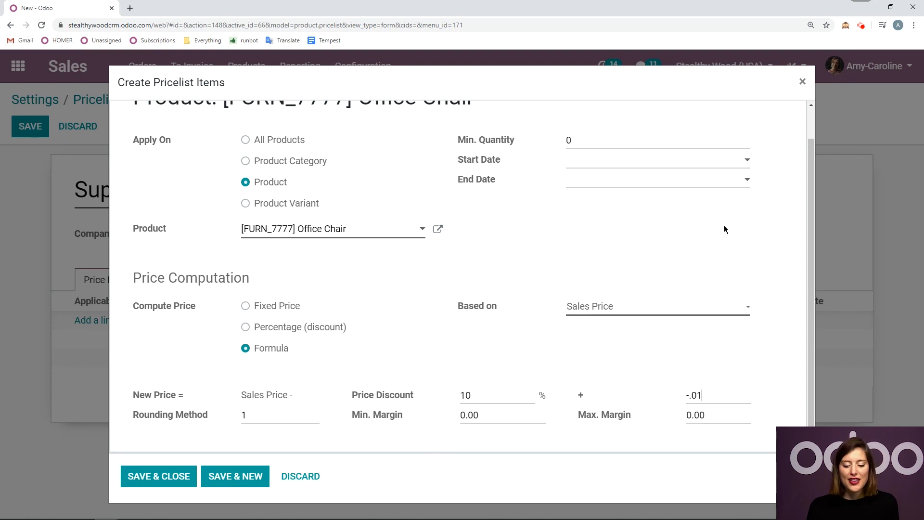
click(151, 484)
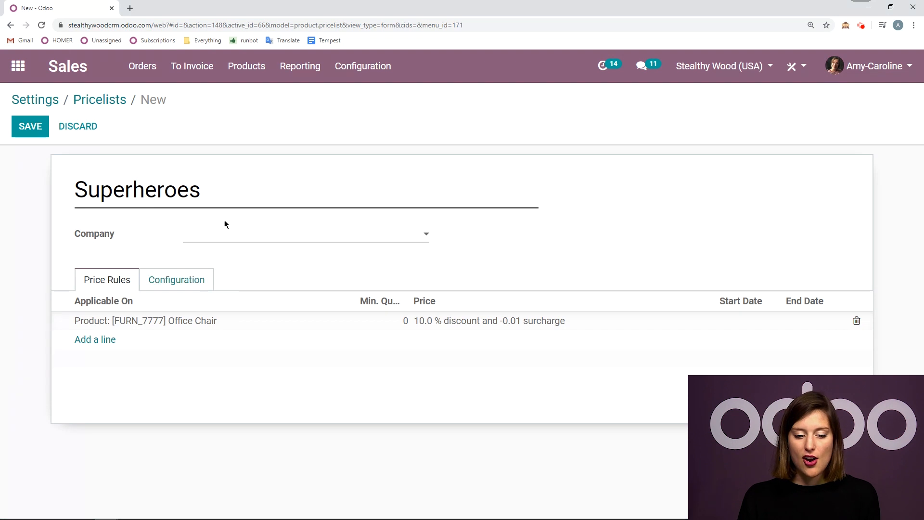
click(30, 127)
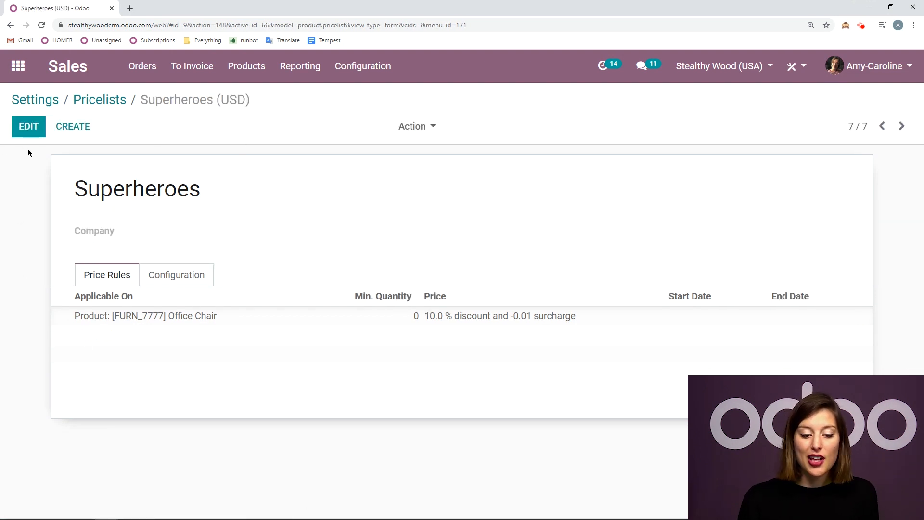
- In the Contacts app, assign the Superheroes (USD) pricelist to the second contact in the list and save the record
click(18, 66)
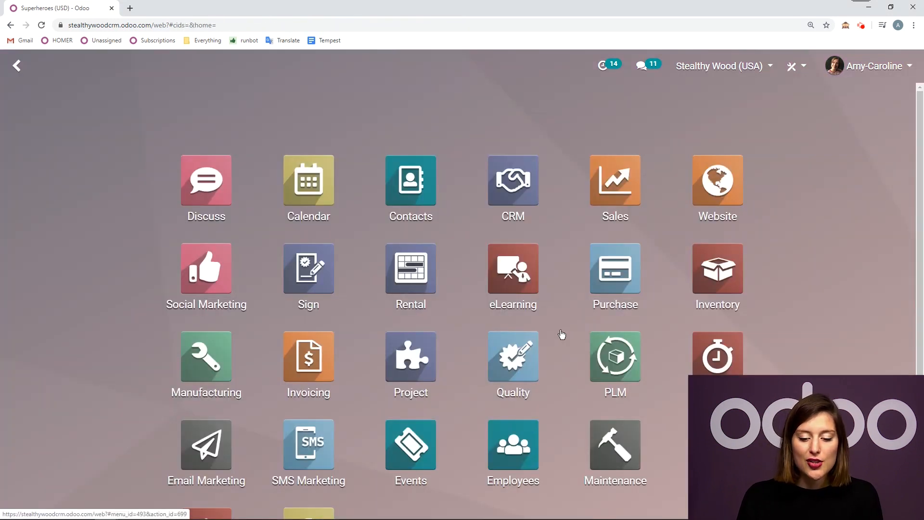
click(410, 167)
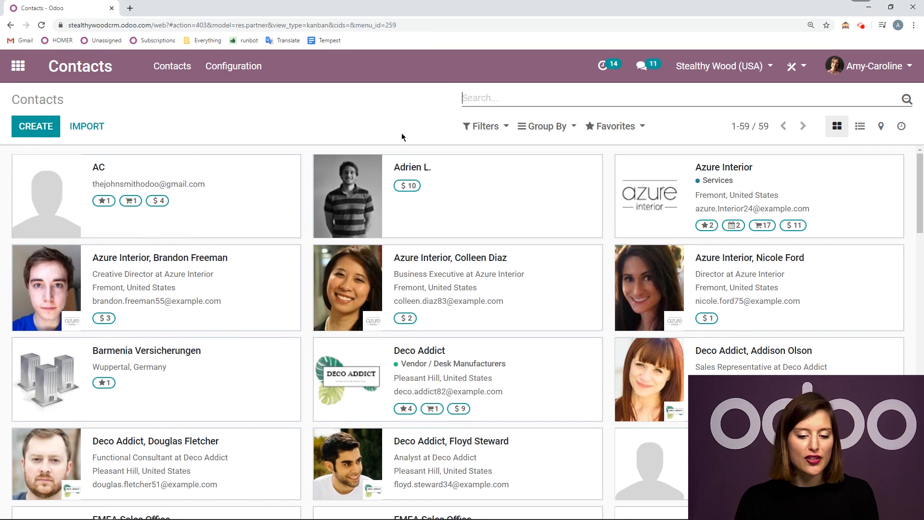
click(386, 171)
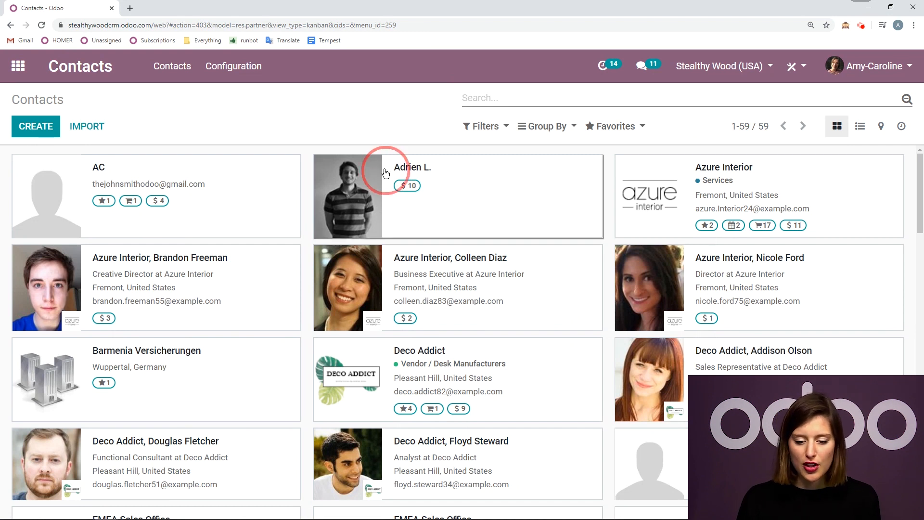
click(29, 126)
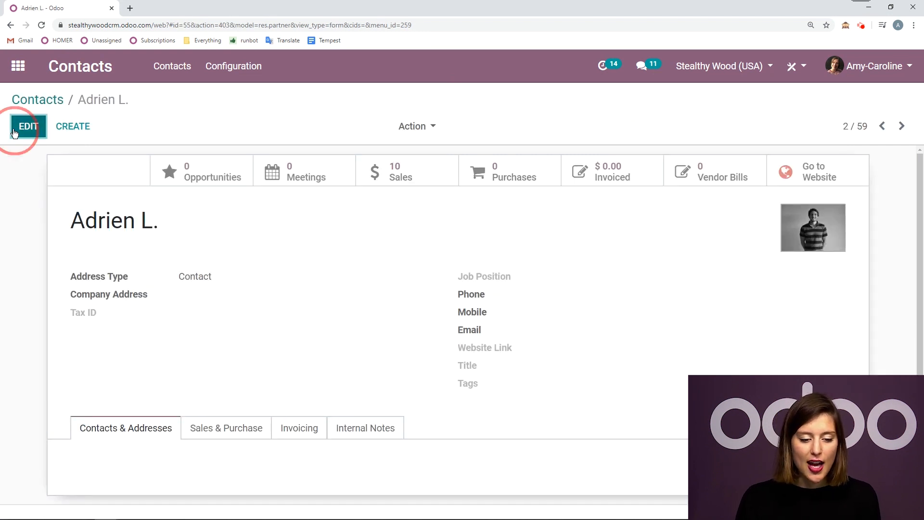
scroll(232, 341, down, 2)
click(222, 378)
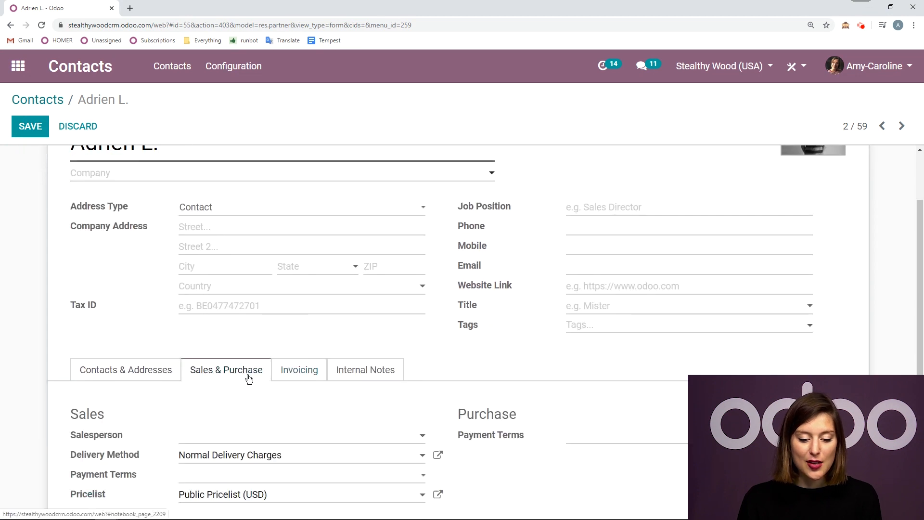
scroll(285, 387, down, 3)
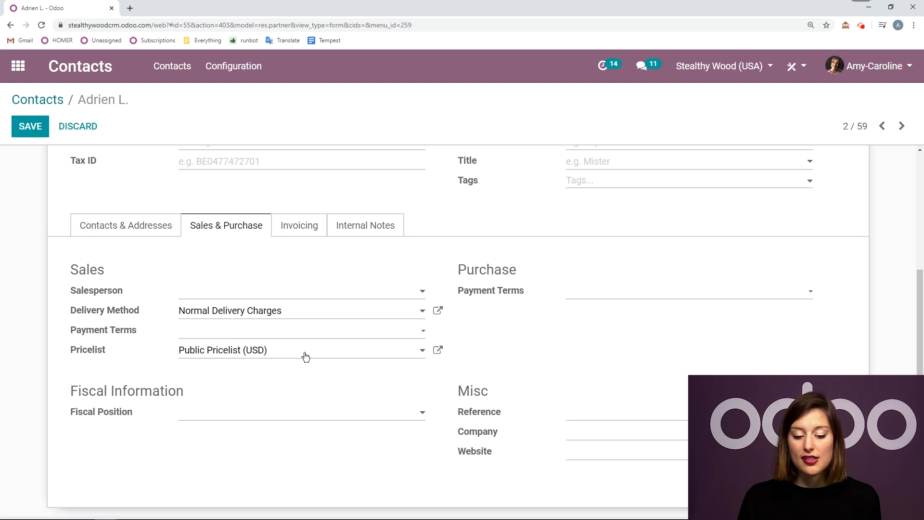
click(268, 354)
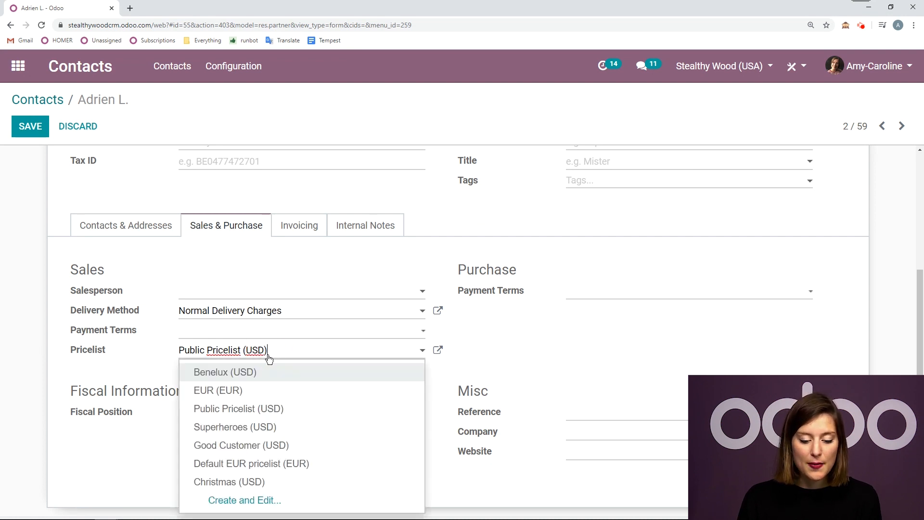
click(226, 428)
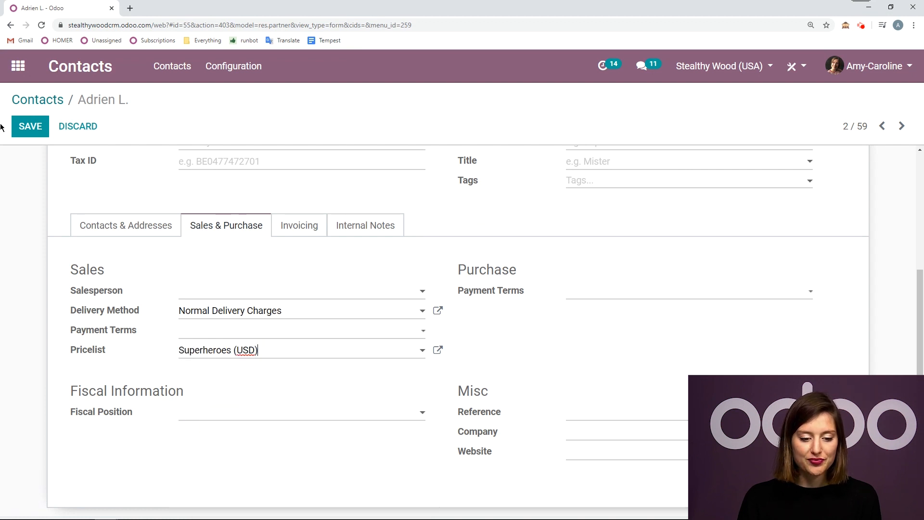
click(29, 128)
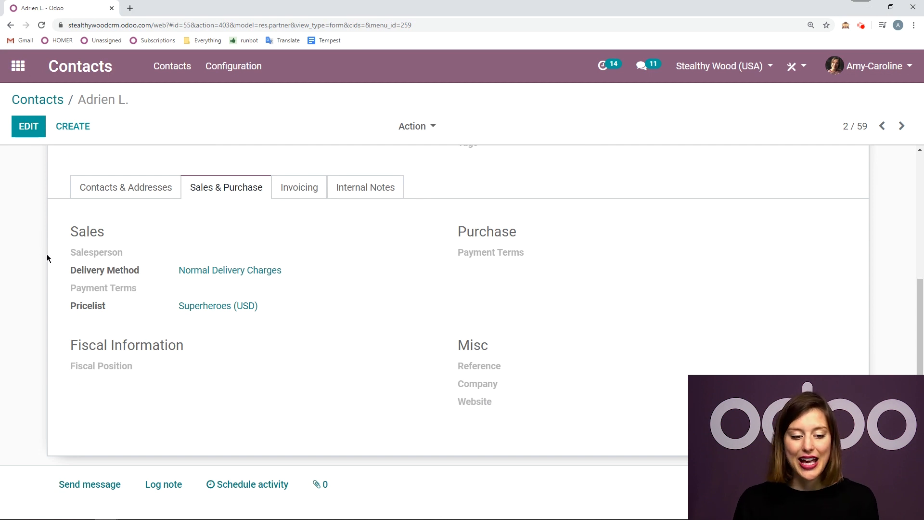
- In the Sales app, create a new quotation with the contact that uses the Superheroes pricelist as customer
scroll(25, 218, up, 2)
scroll(25, 218, up, 1)
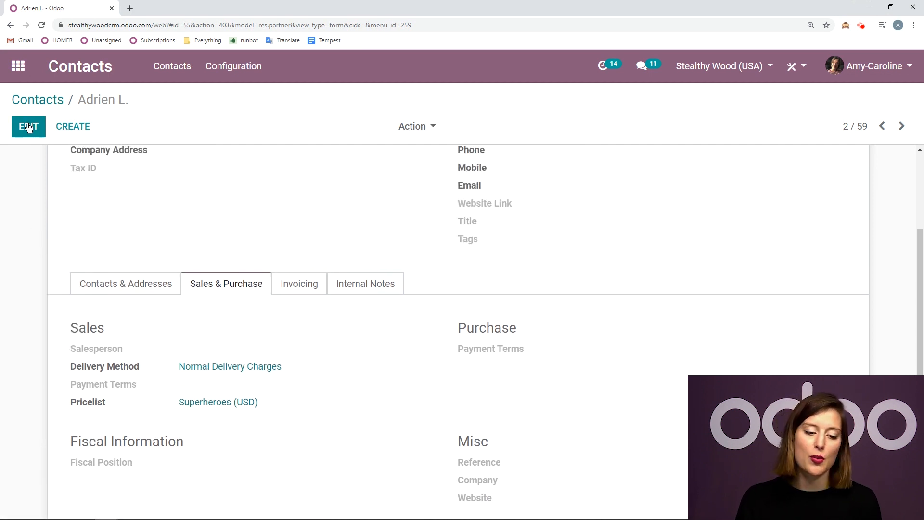
click(18, 66)
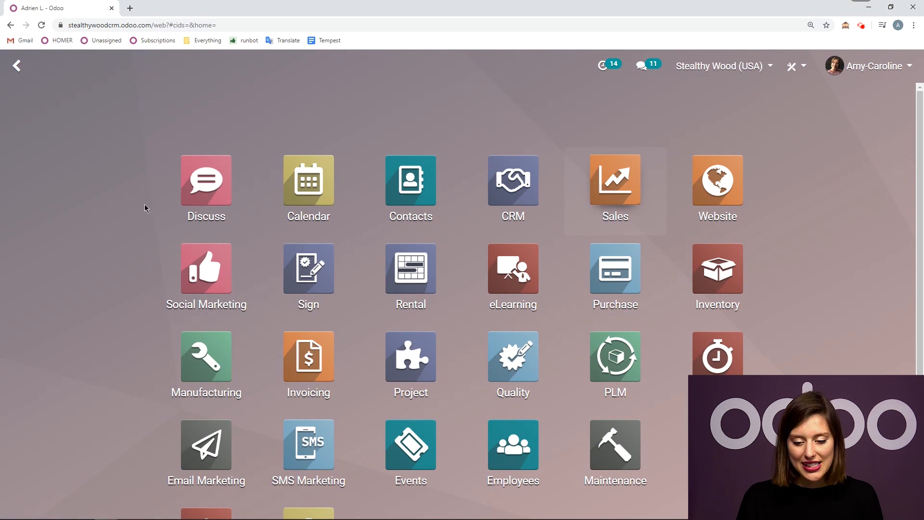
key(Return)
click(49, 133)
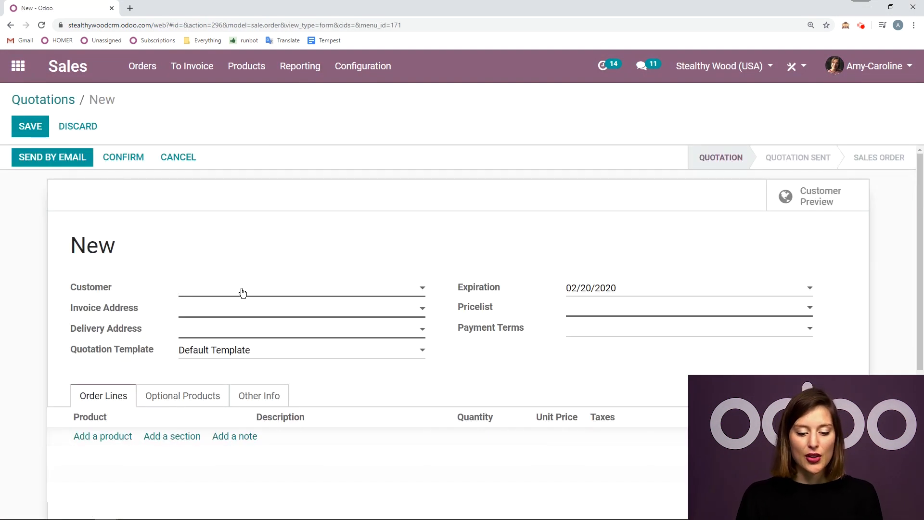
click(241, 291)
click(231, 328)
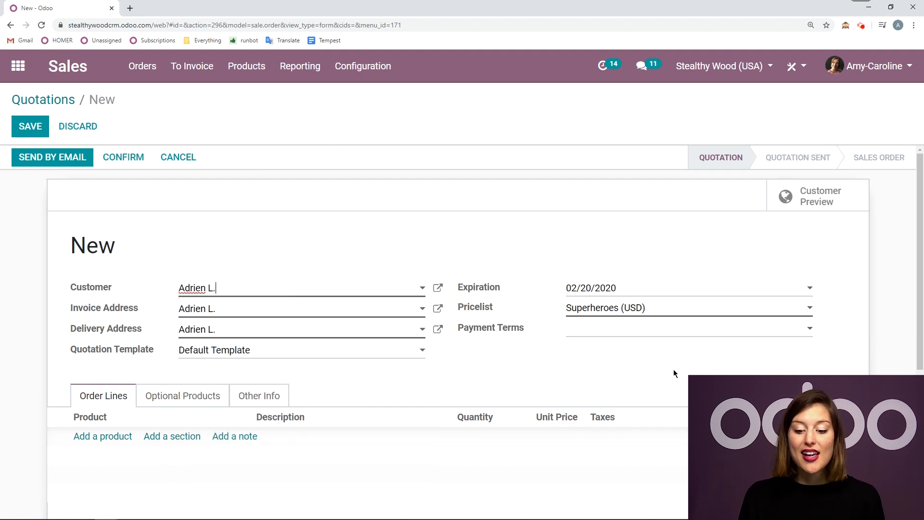
- Add the [FURN_7777] Office Chair as a product line in the new quotation
scroll(616, 308, down, 1)
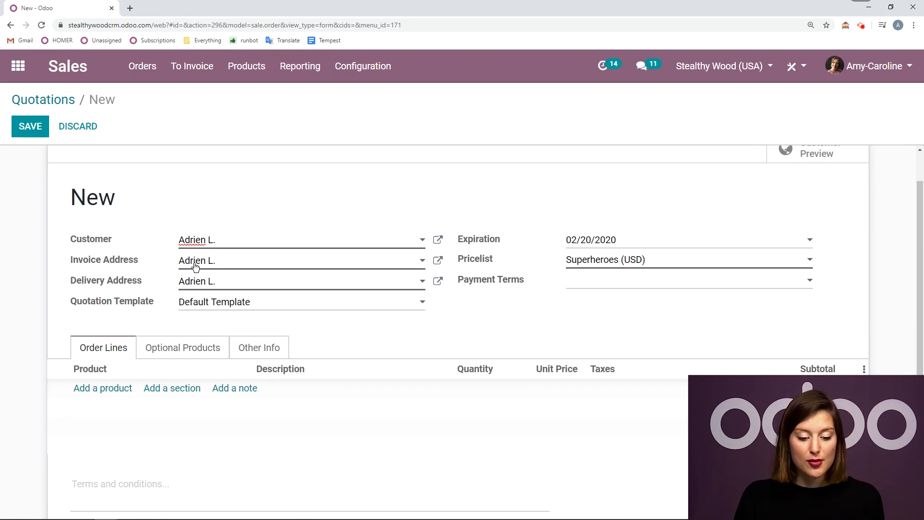
scroll(148, 305, down, 1)
click(115, 340)
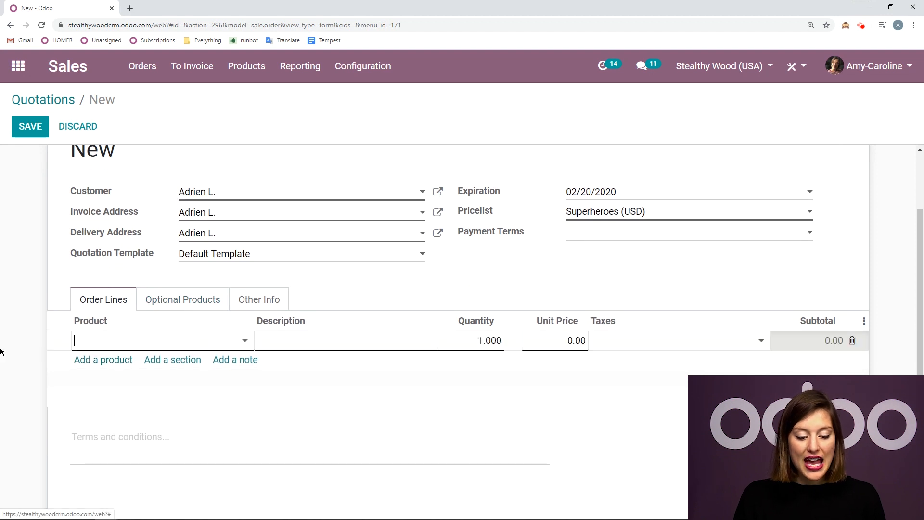
text(office)
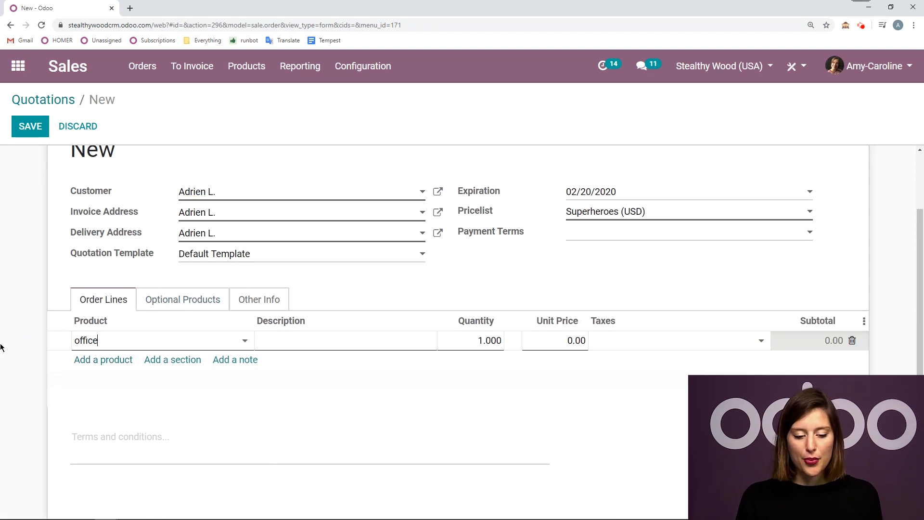
click(134, 366)
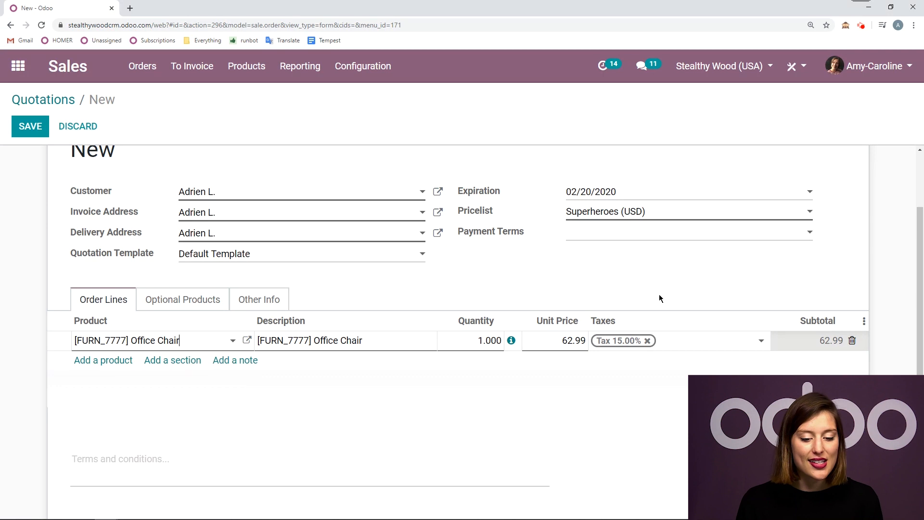
- Change the quotation's customer to the first contact in the suggested list
scroll(434, 279, up, 1)
click(222, 245)
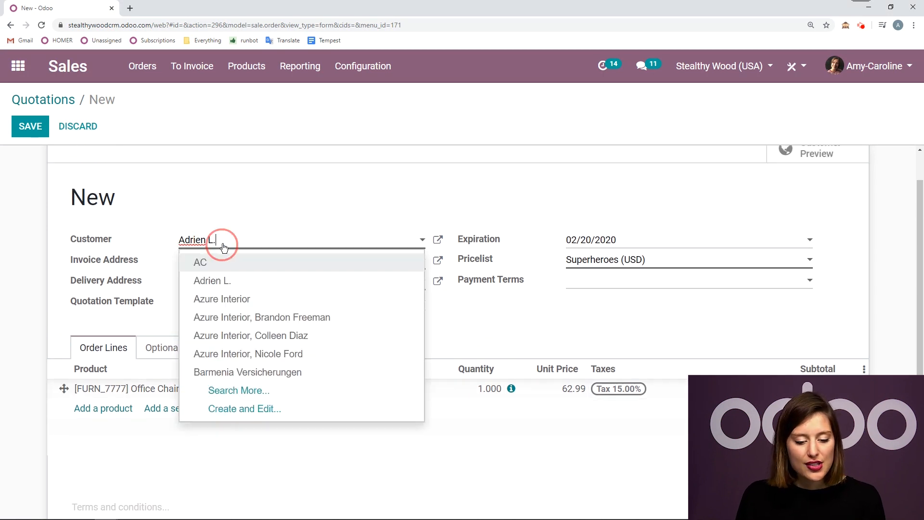
click(197, 261)
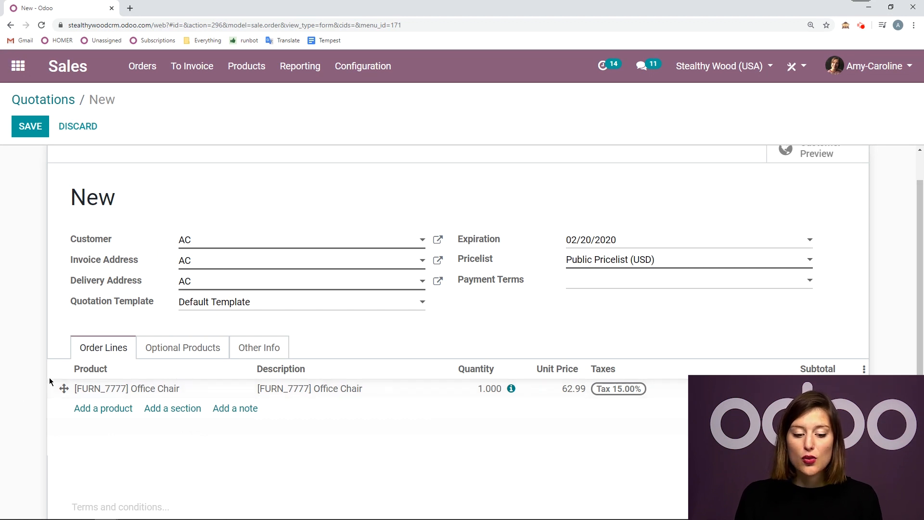
- Replace the order line by adding a second [FURN_7777] Office Chair line and deleting the original one
scroll(26, 387, down, 1)
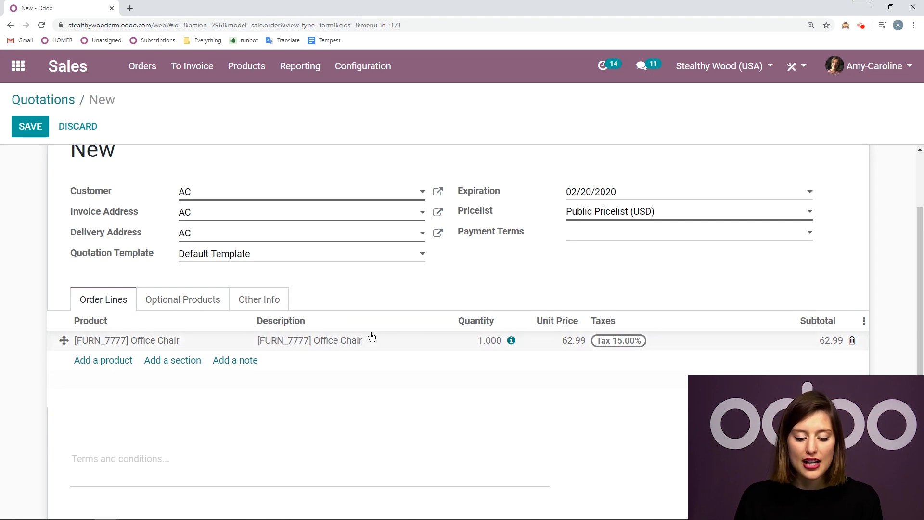
click(123, 361)
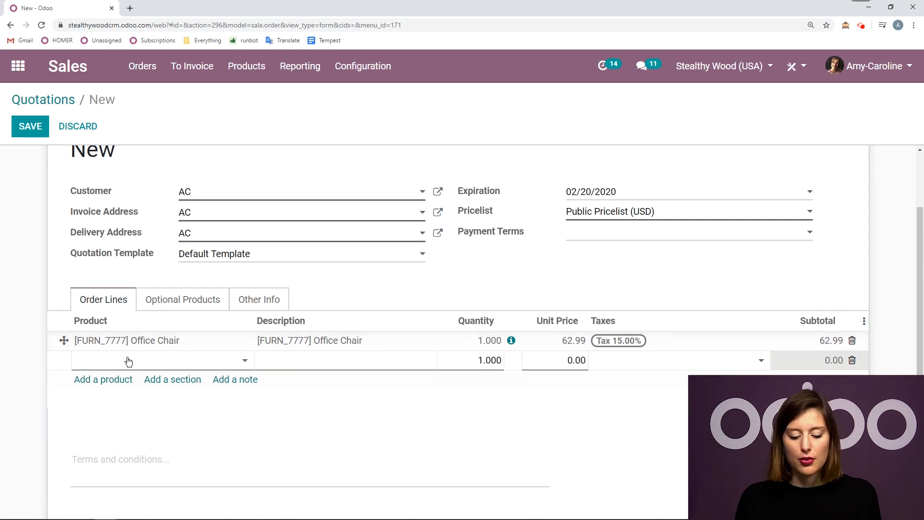
text(f)
key(BackSpace)
text(office)
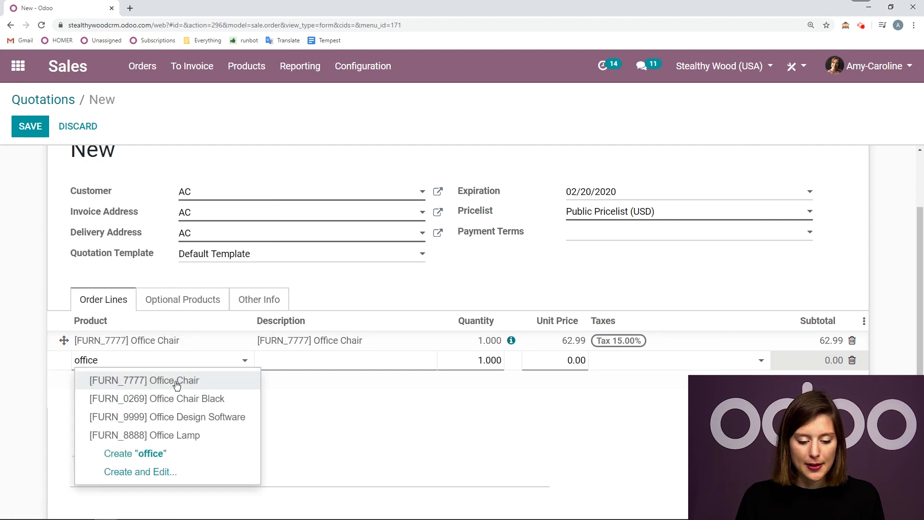
click(178, 380)
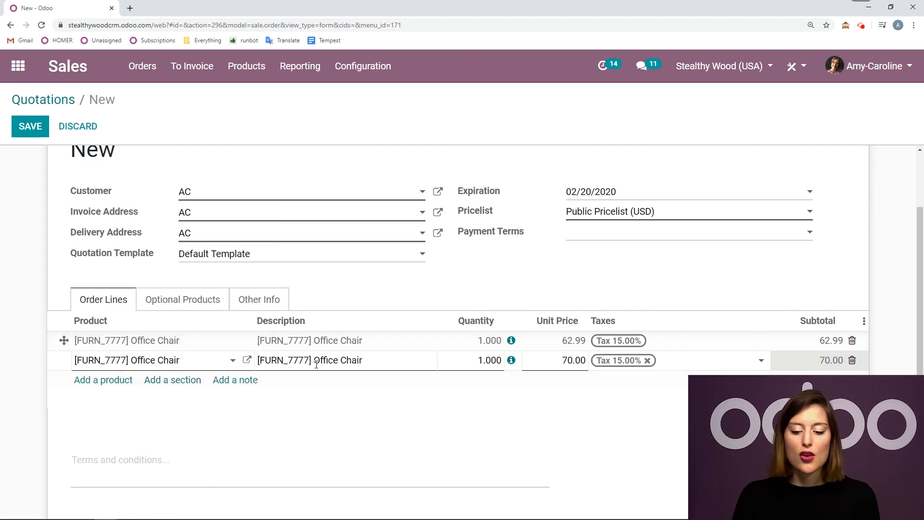
scroll(720, 279, down, 1)
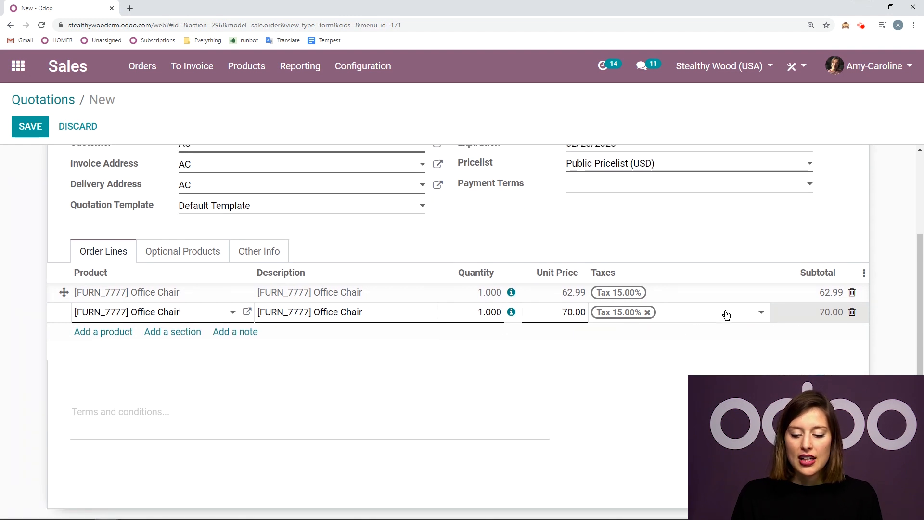
click(852, 293)
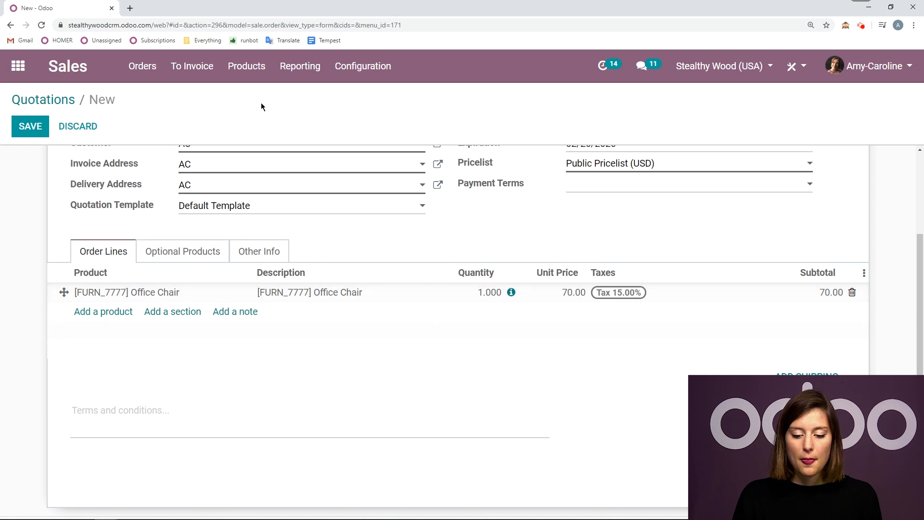
- Switch the quotation's customer back to the contact that uses the Superheroes (USD) pricelist
scroll(195, 316, up, 2)
click(210, 245)
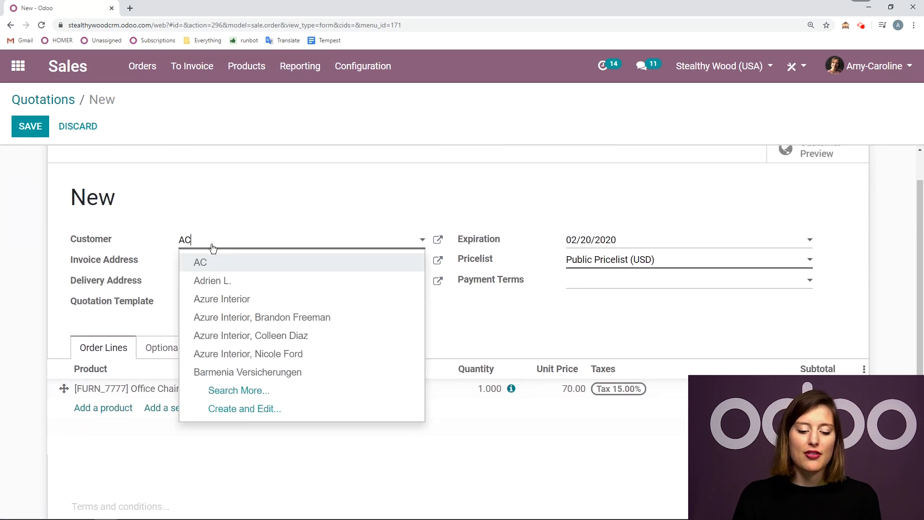
click(226, 288)
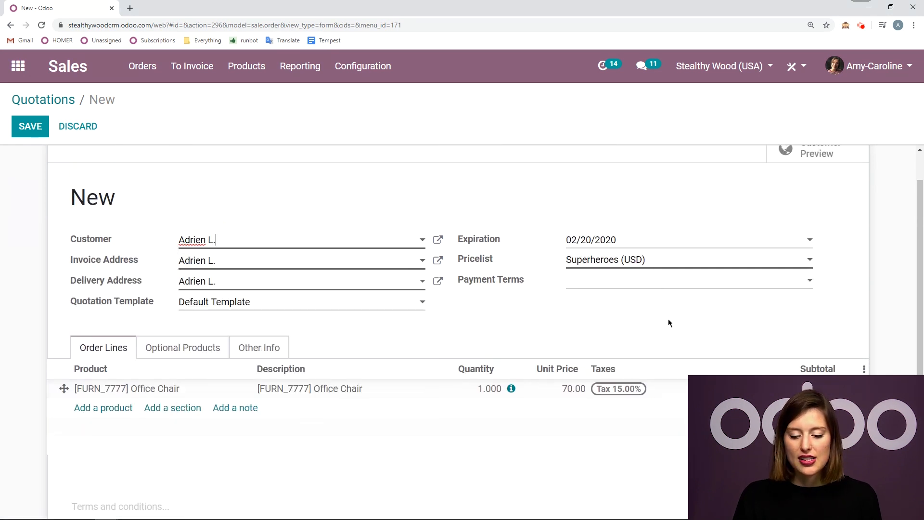
- Delete the existing Office Chair line and add the [FURN_7777] Office Chair again under the Superheroes (USD) pricelist
scroll(626, 346, down, 1)
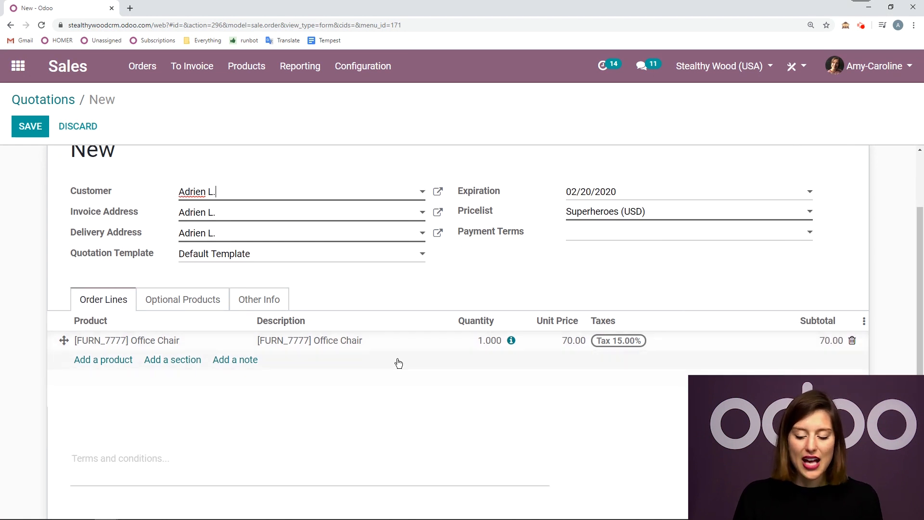
click(851, 340)
click(90, 347)
text(office)
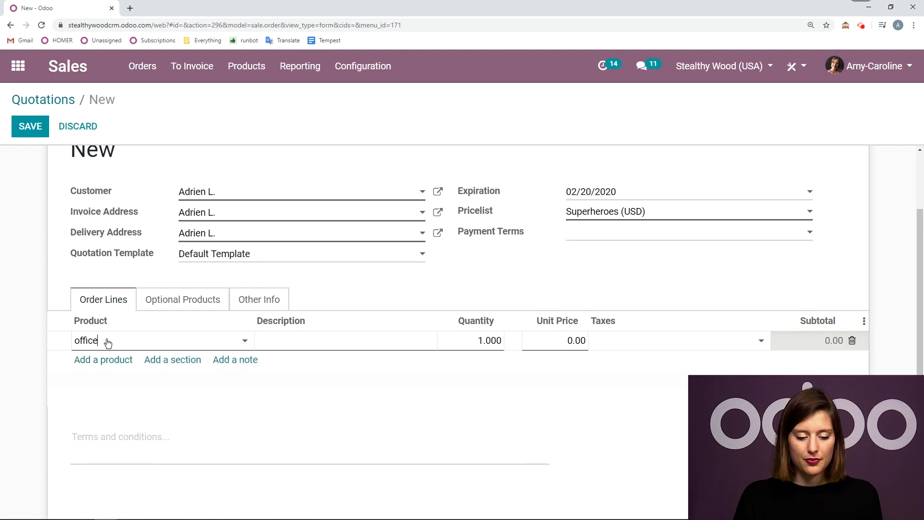
click(161, 359)
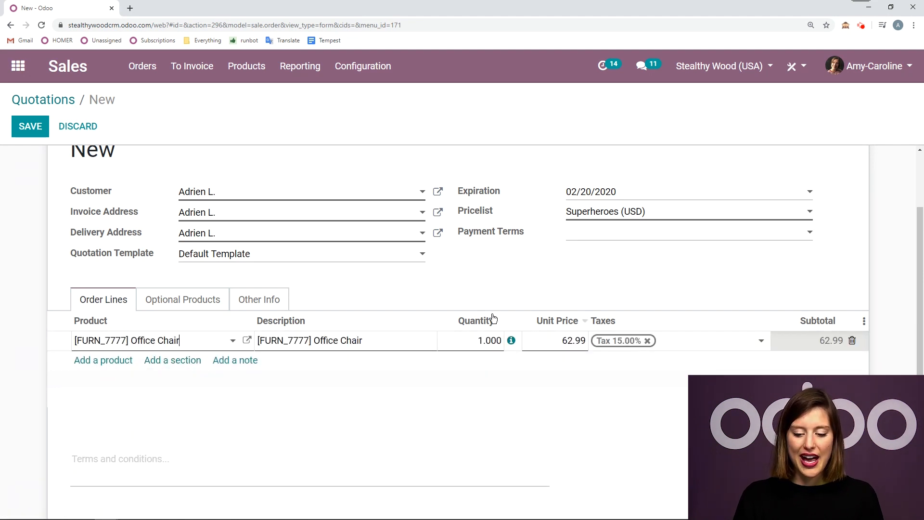
scroll(880, 247, up, 1)
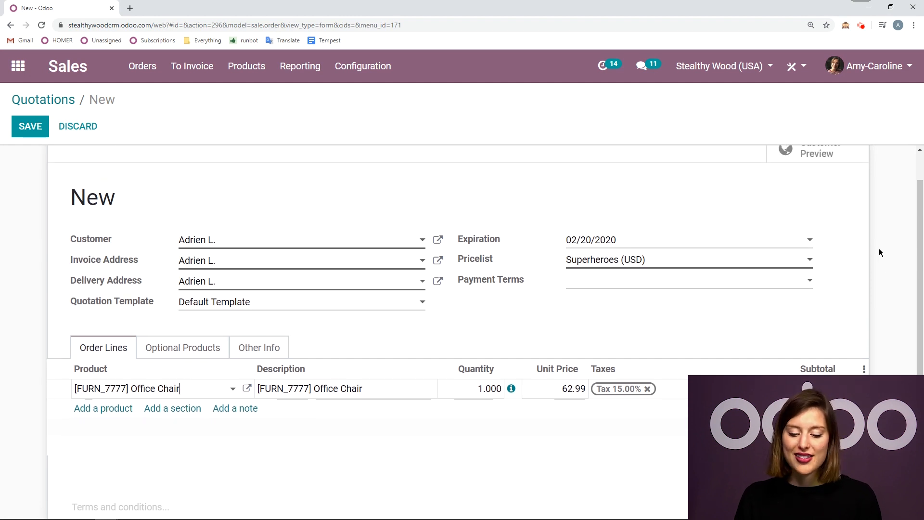
scroll(879, 249, up, 1)
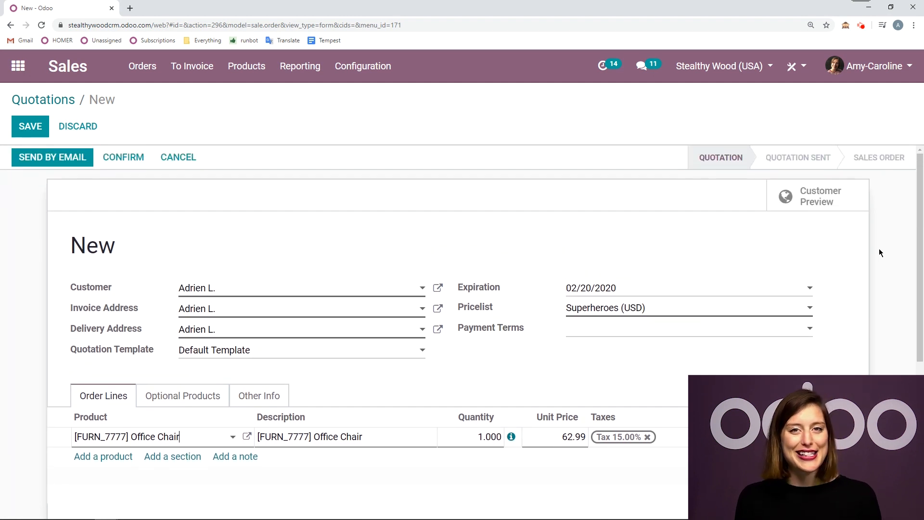